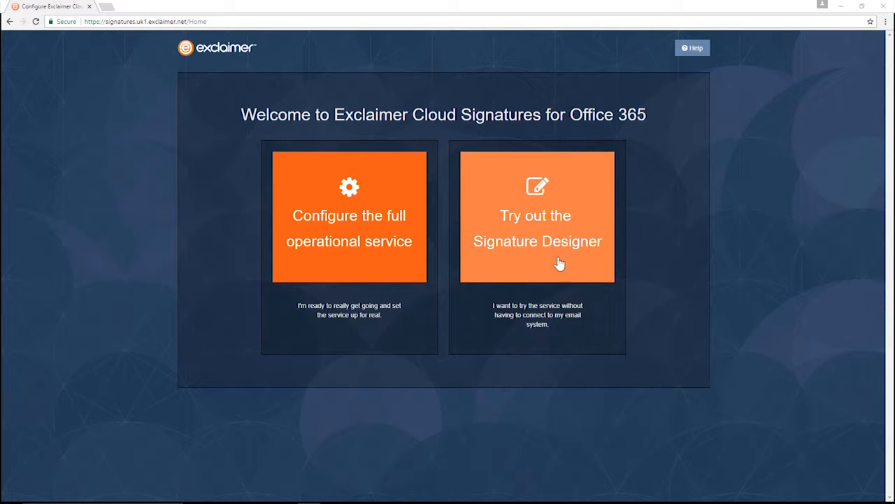
Step: Start a new signature in the designer, skip company details, and open the Business Cards logo-over-details design
click(548, 226)
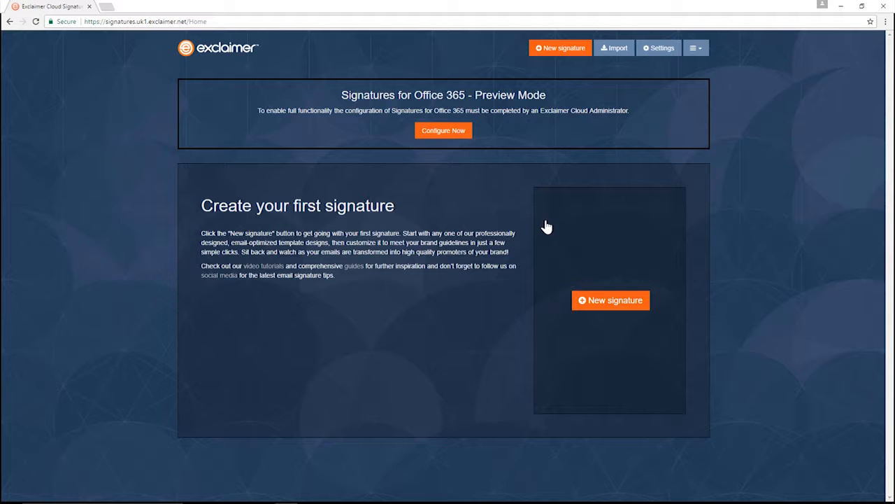
click(599, 307)
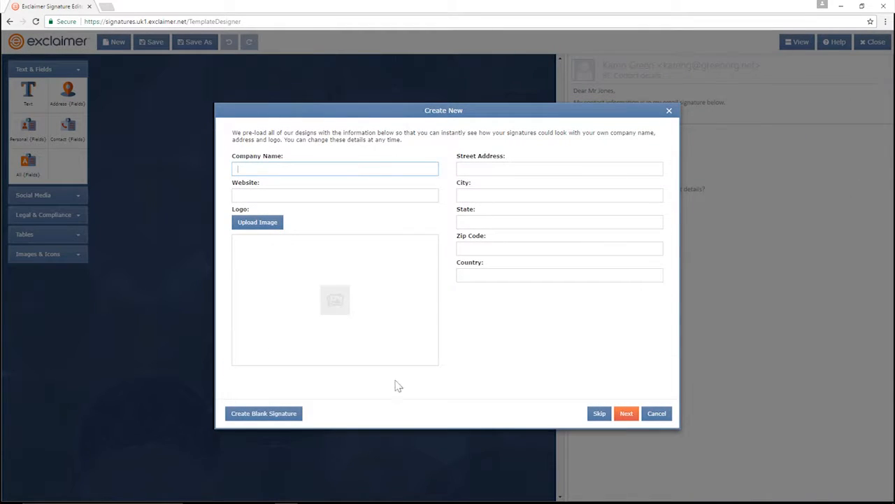
click(600, 413)
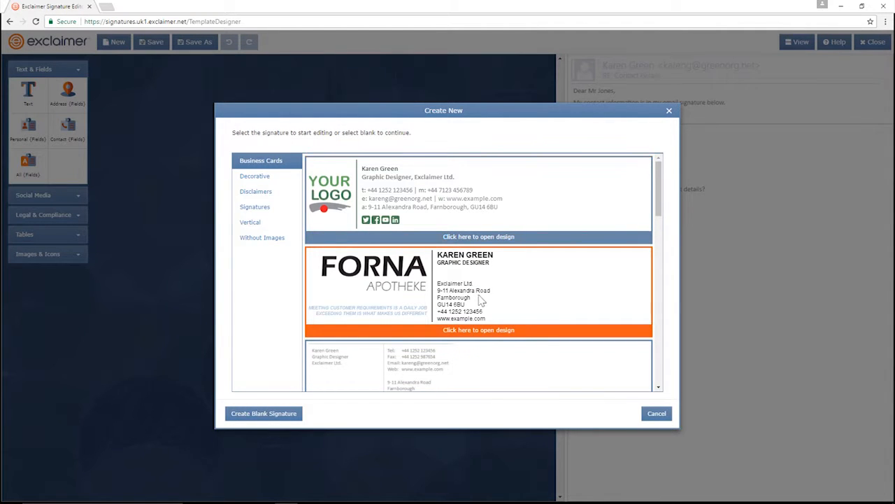
scroll(480, 301, down, 5)
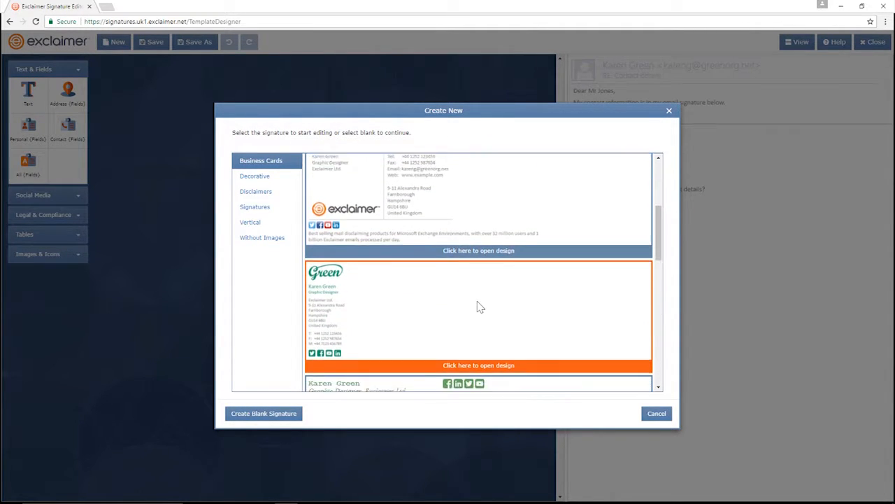
scroll(479, 307, down, 3)
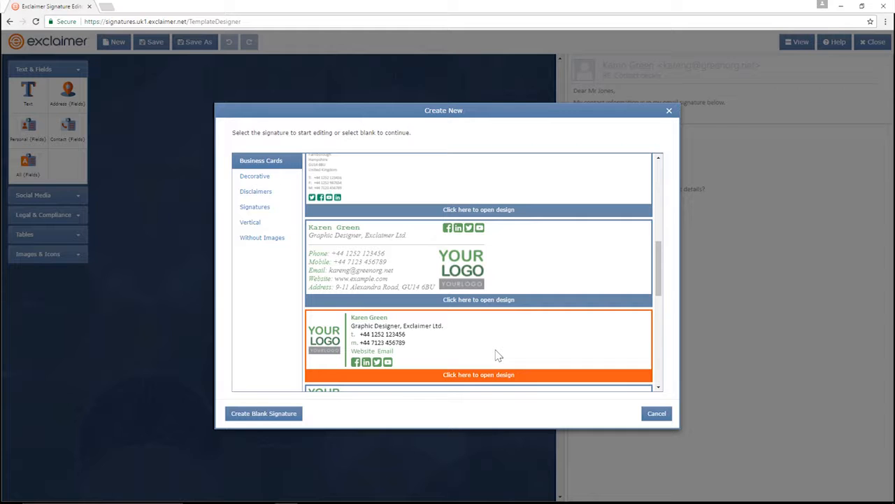
scroll(497, 353, down, 3)
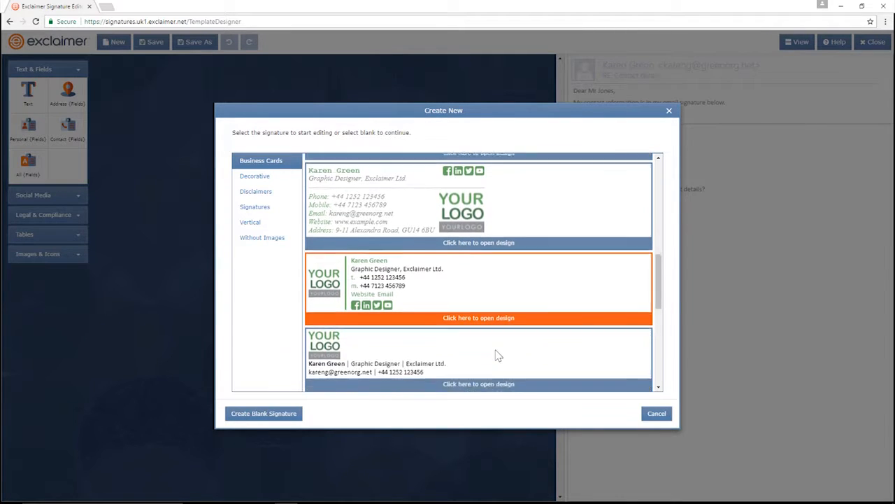
scroll(496, 352, up, 3)
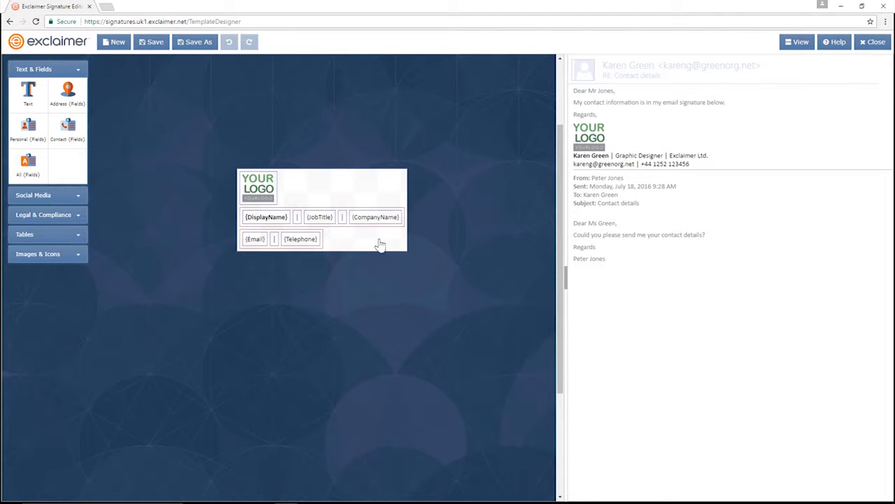
Step: Replace the placeholder logo with a new image uploaded from Logo_affinitri
click(257, 190)
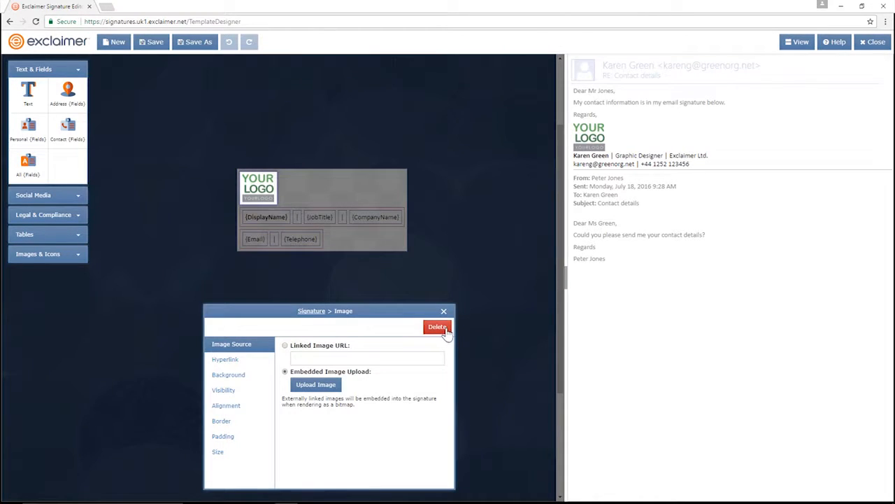
click(446, 332)
click(62, 254)
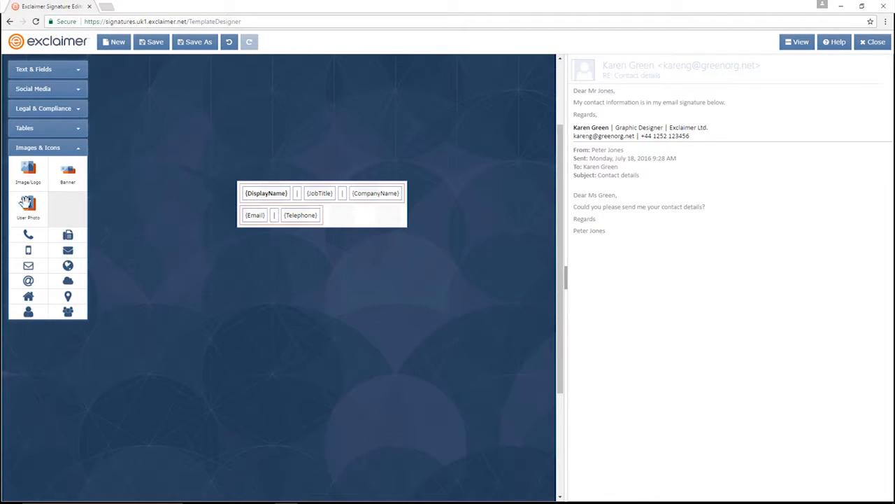
mouse_move(28, 169)
mouse_down()
mouse_move(188, 214)
mouse_move(261, 185)
mouse_up()
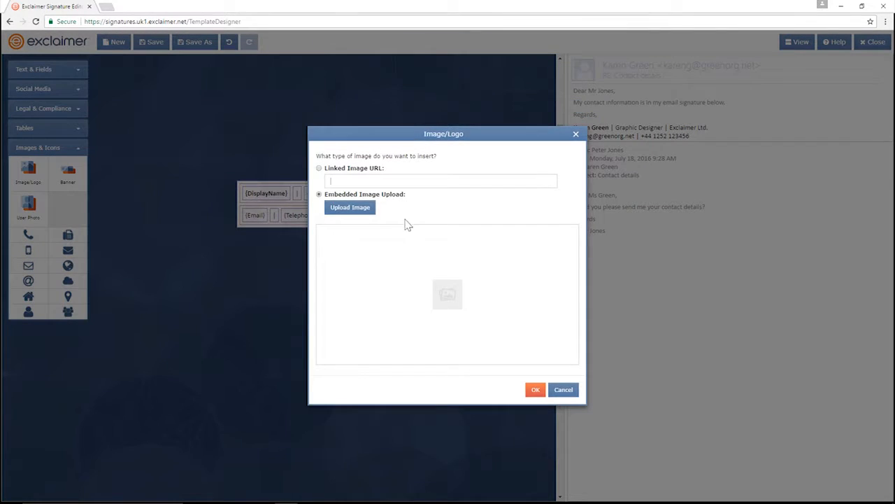
click(367, 213)
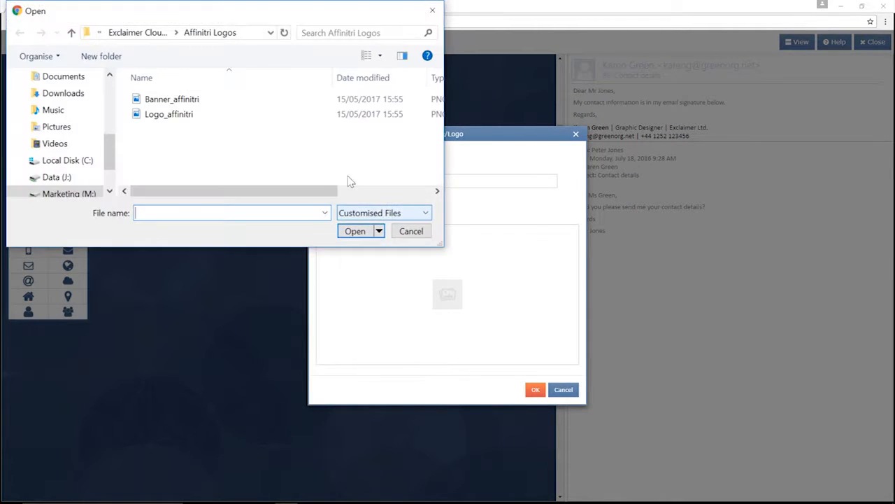
click(206, 114)
click(354, 230)
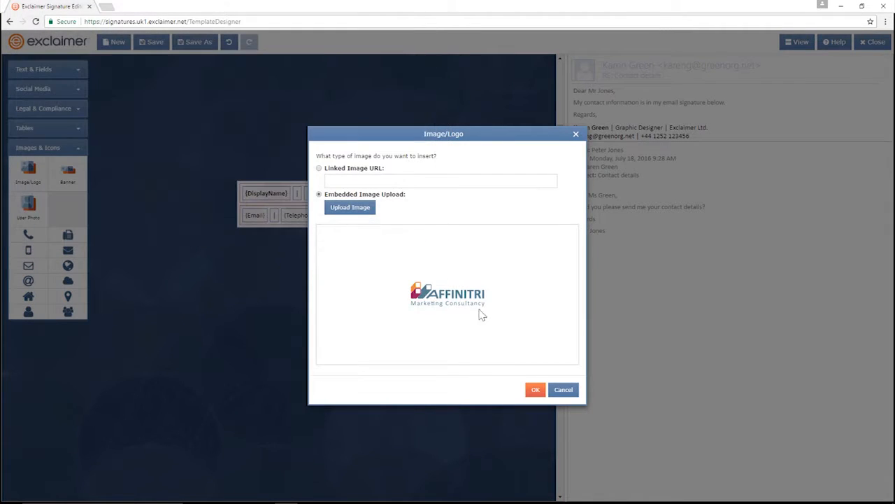
click(535, 390)
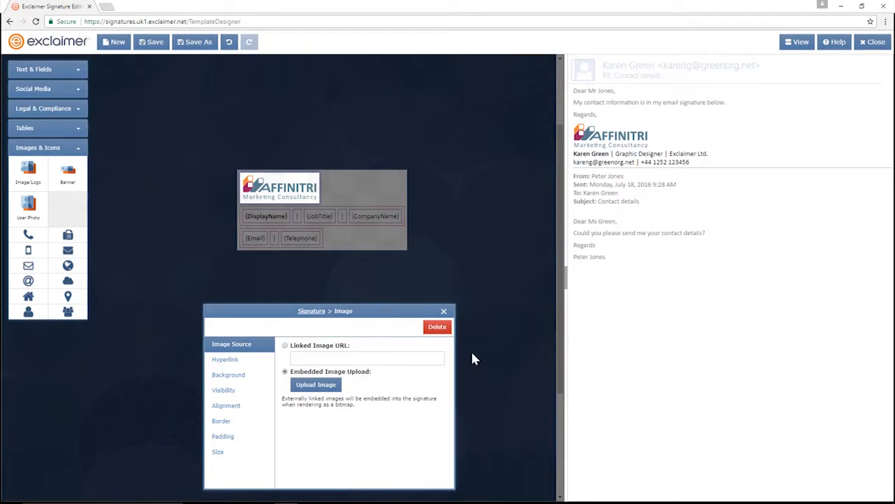
Step: Add a banner below the contact fields using the uploaded Banner_affinitri image
drag(67, 175, 282, 255)
click(356, 207)
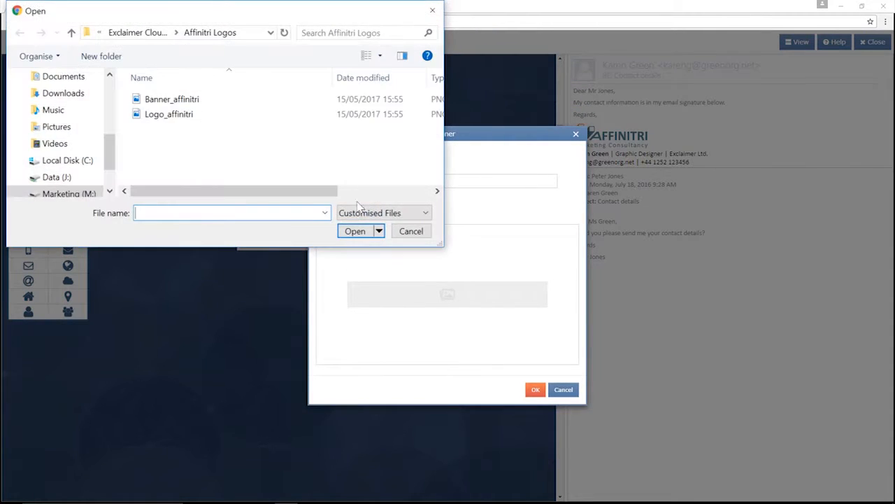
click(171, 99)
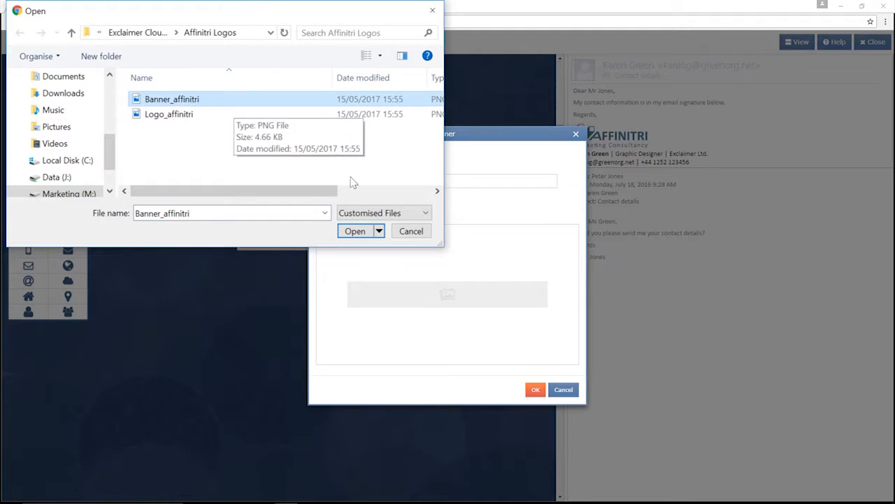
click(361, 232)
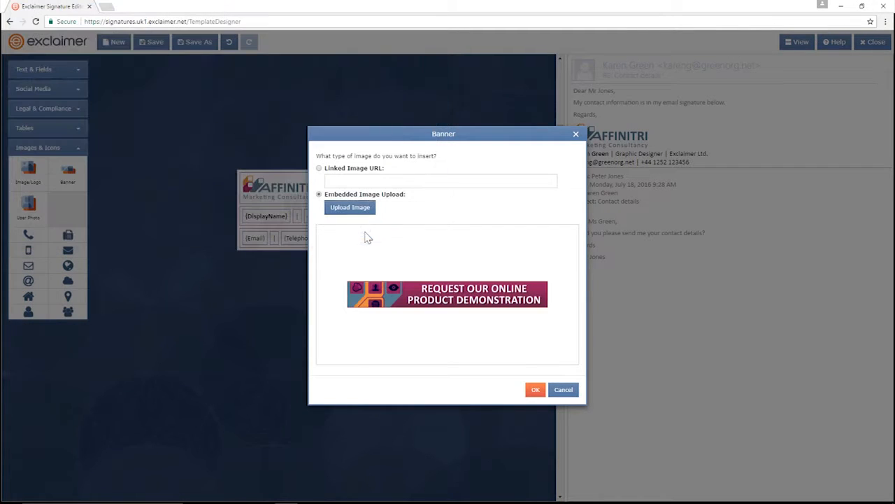
click(535, 389)
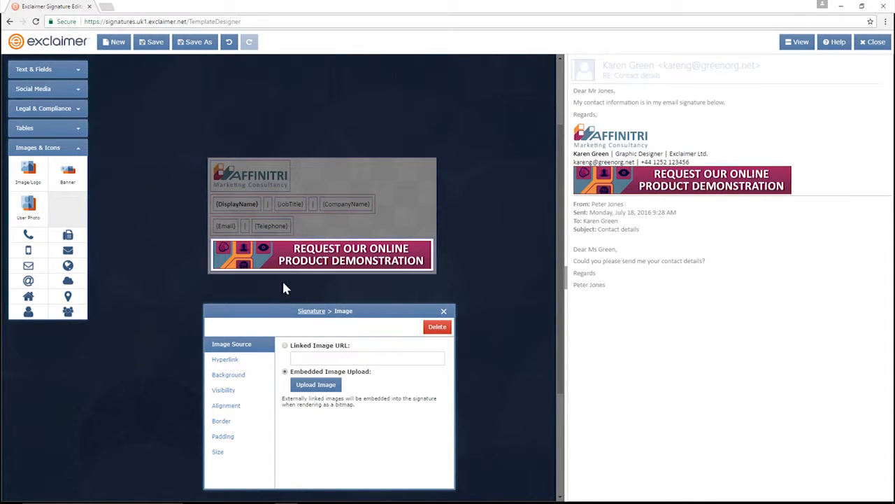
Step: Give the banner a 5 px top padding only, then save the signature
click(223, 438)
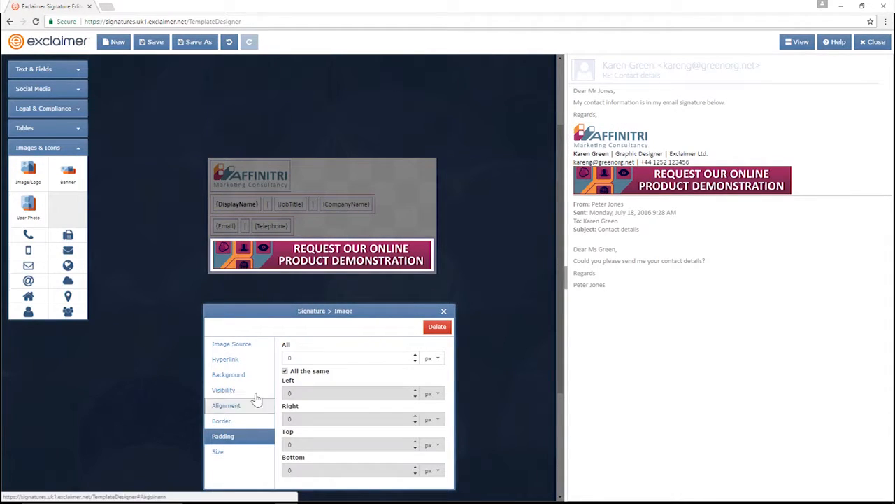
click(286, 372)
double_click(289, 444)
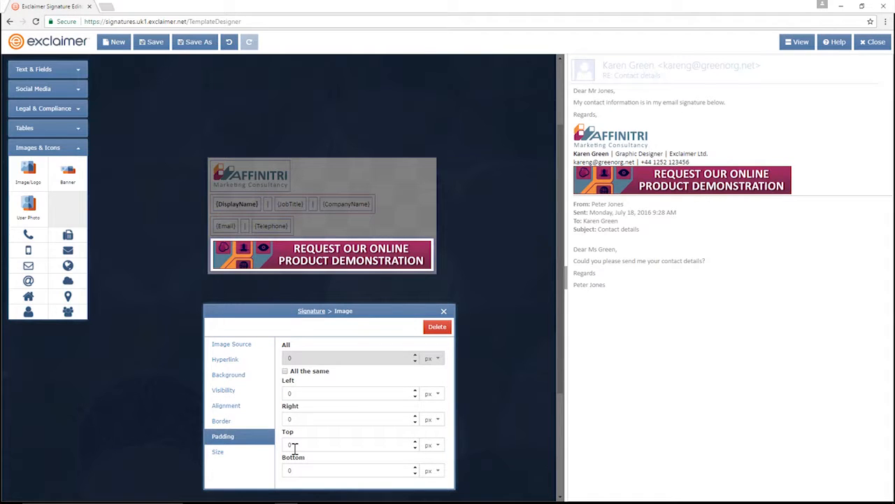
text(5)
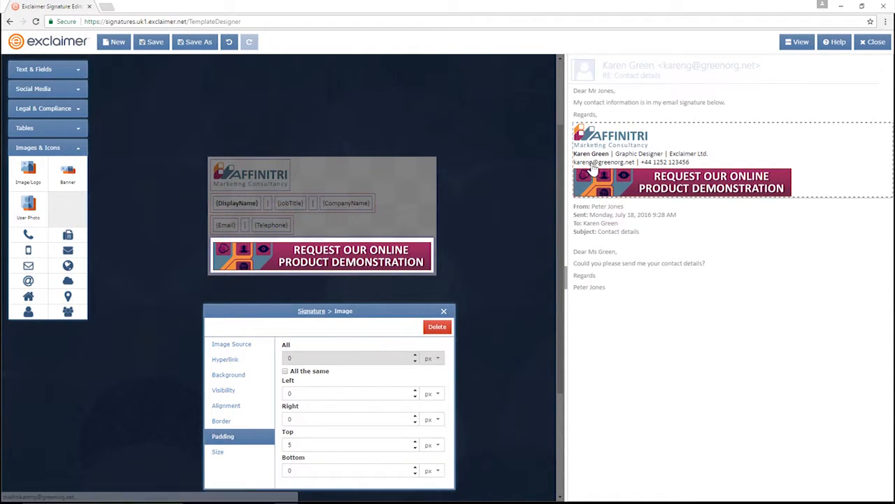
click(157, 45)
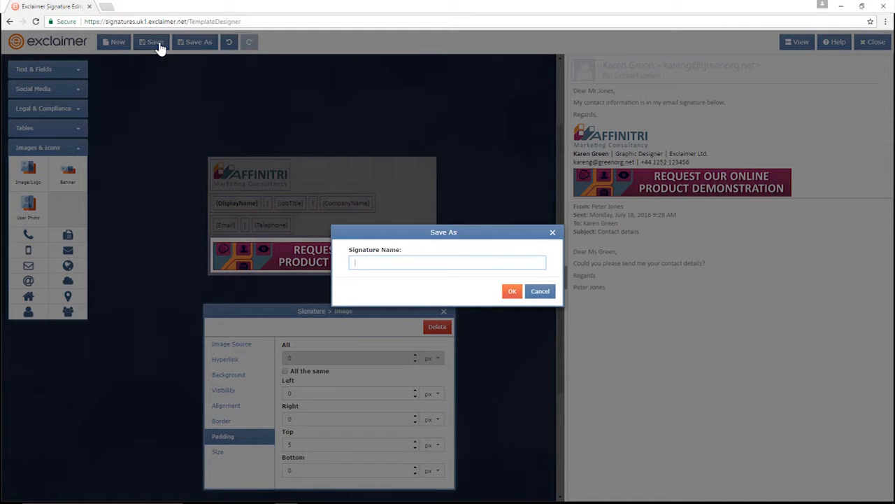
Step: Name the signature 'Affinitri Test', close the designer, and select its tile on the home page
text(Affinitri Test)
click(512, 292)
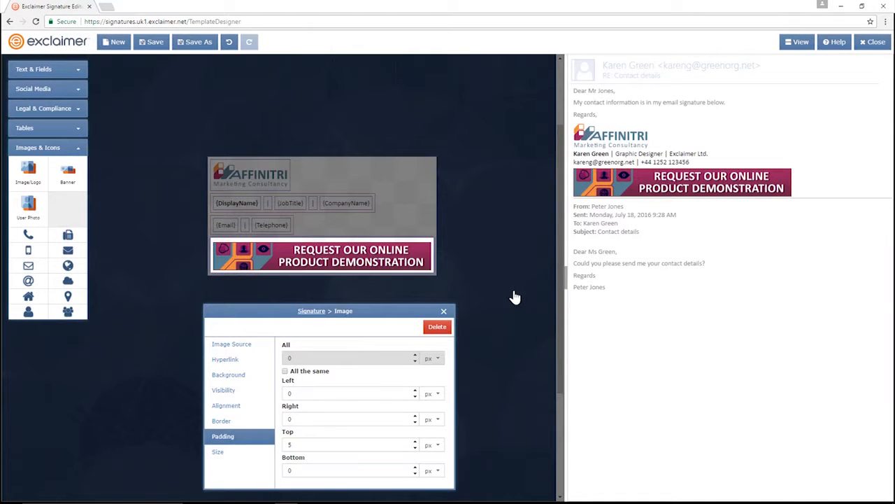
click(867, 43)
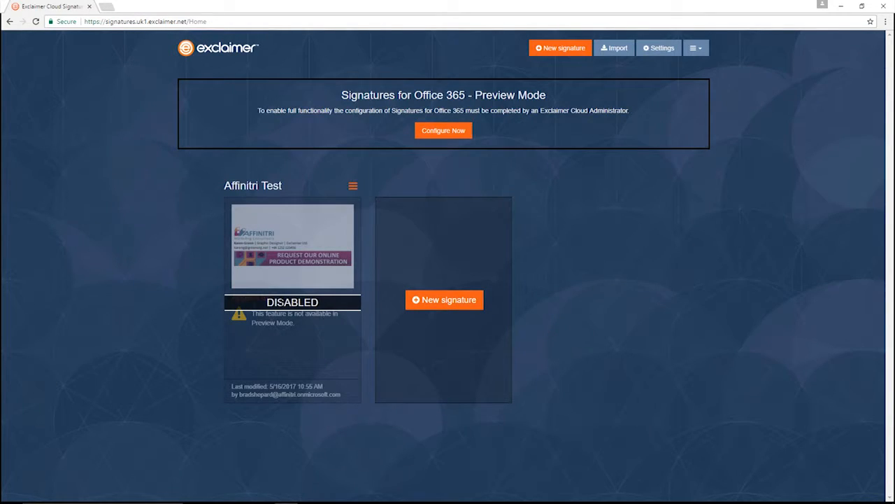
click(270, 328)
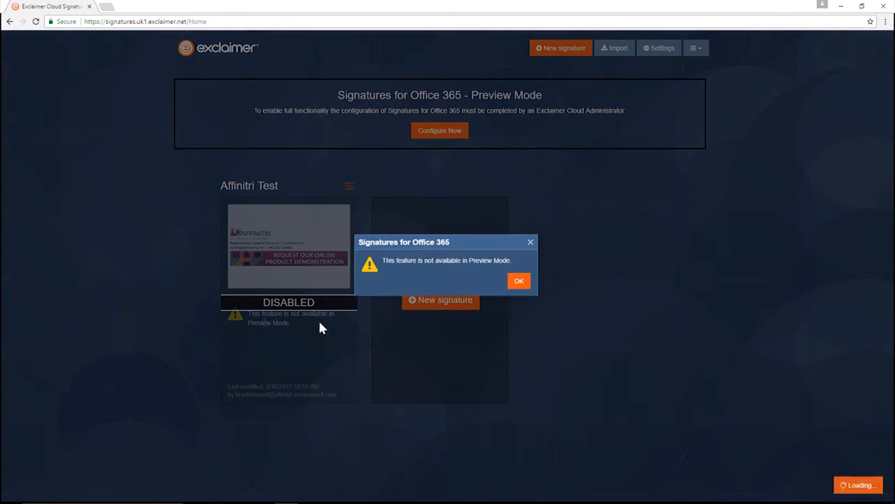
Step: Start the Office 365 configuration and submit the affinitri.onmicrosoft.com domain for directory access
click(523, 283)
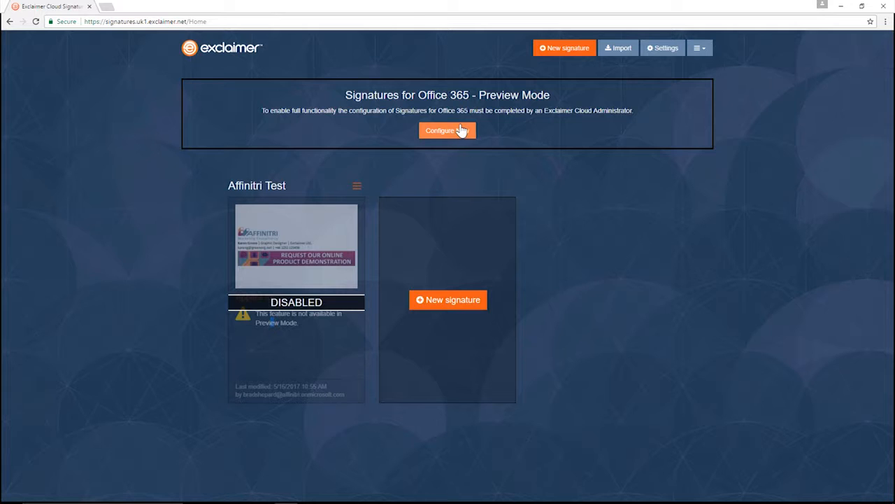
click(462, 131)
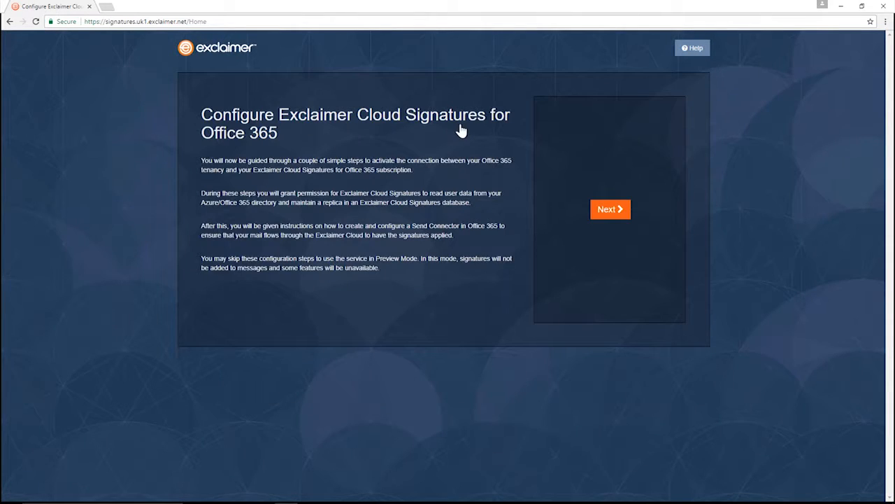
click(610, 211)
drag(259, 217, 333, 219)
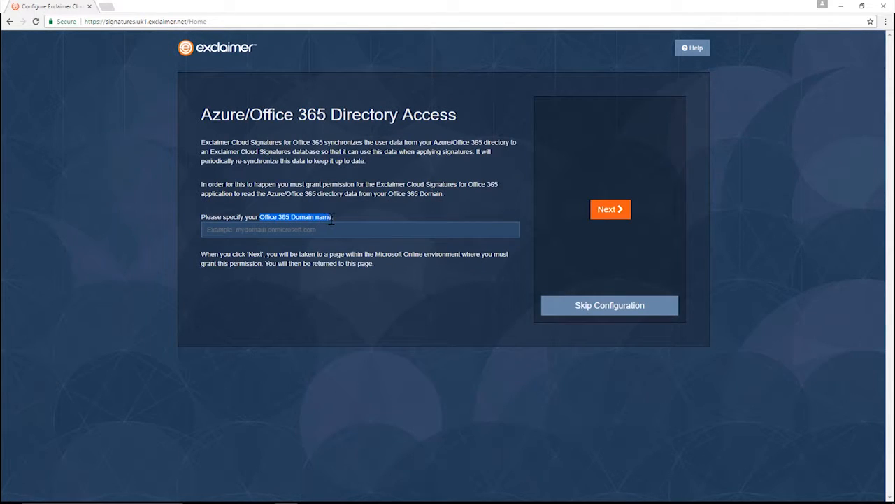
click(250, 232)
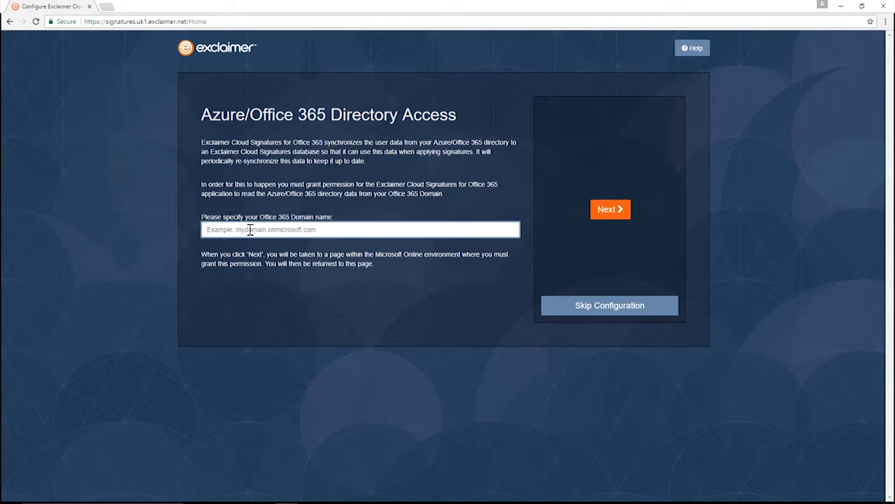
text(affinitri.onmicro)
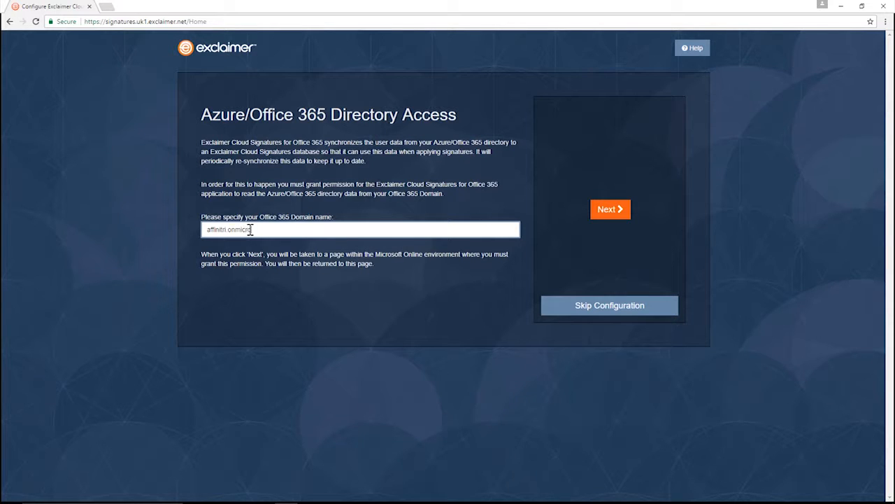
text(soft.com)
click(626, 213)
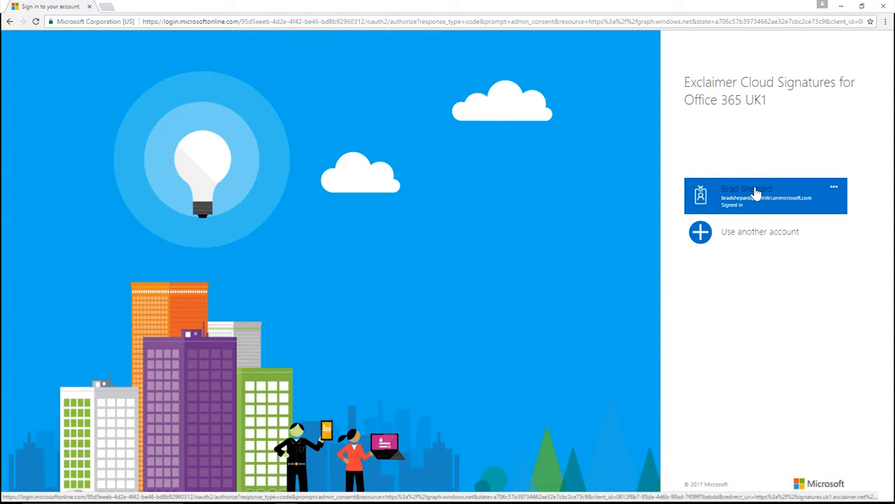
Step: Continue with the signed-in admin account and accept the directory read permission
click(755, 194)
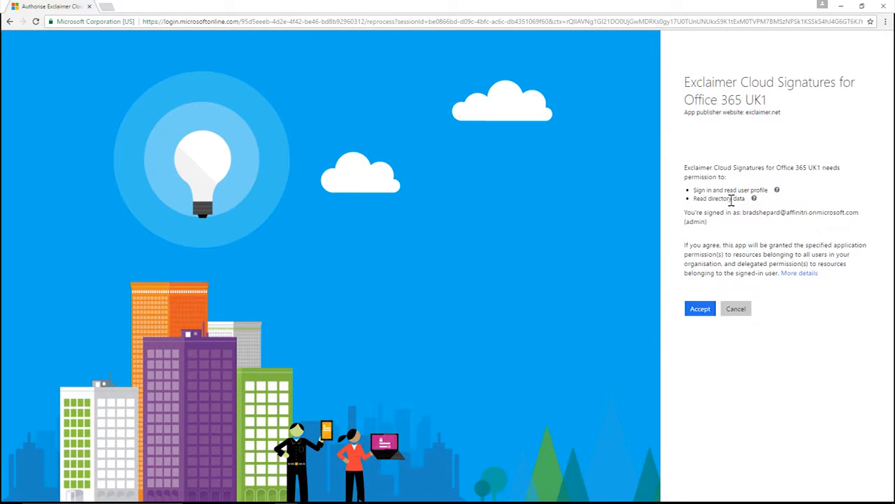
click(699, 310)
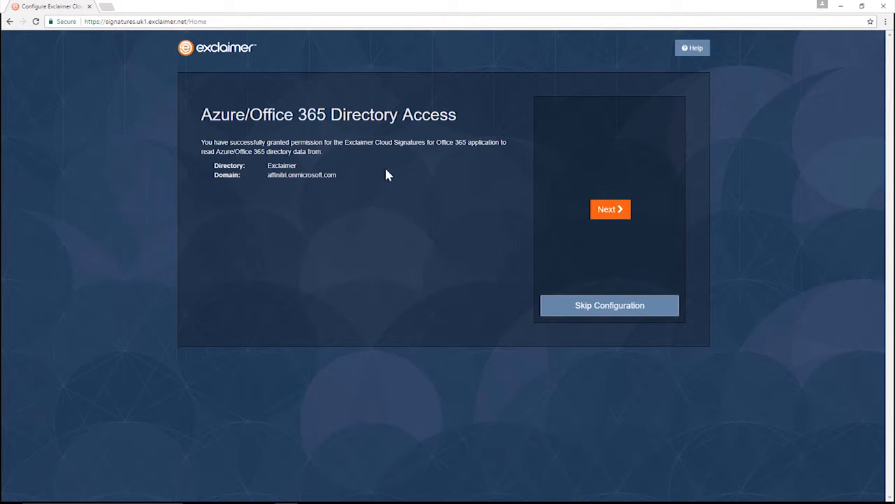
Step: Enter the Office 365 administrator's user name and password in the connector setup
click(615, 213)
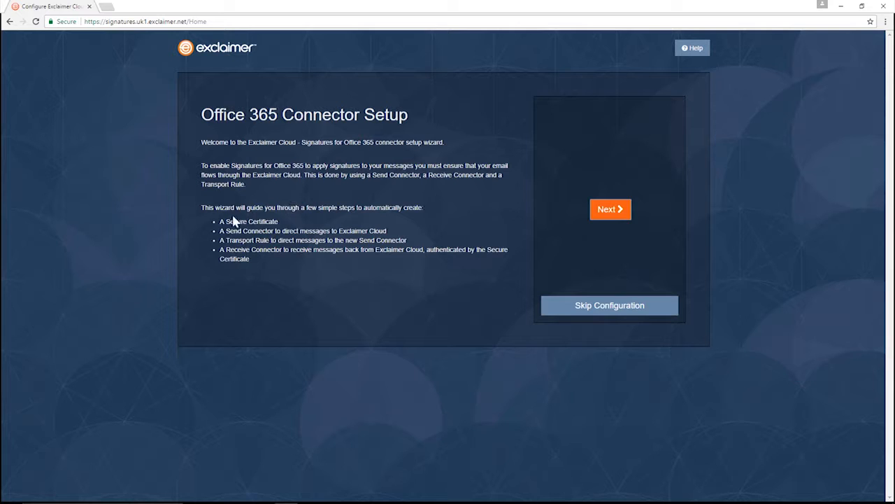
click(616, 212)
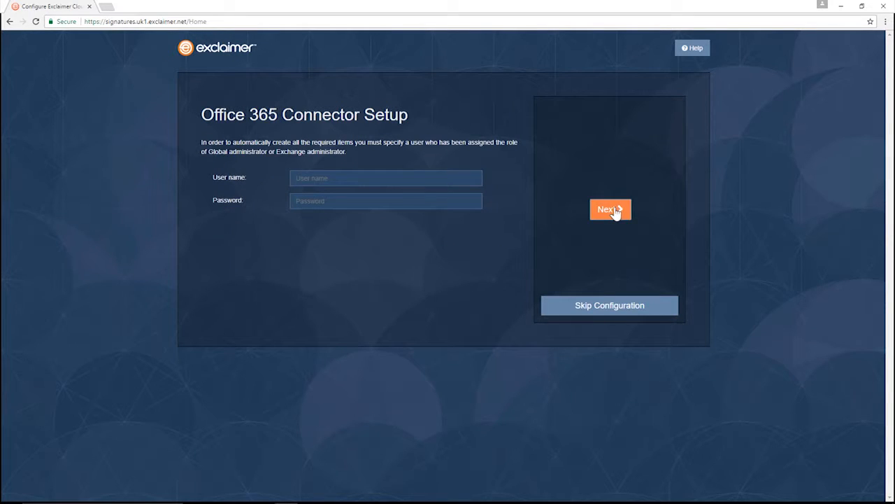
click(421, 184)
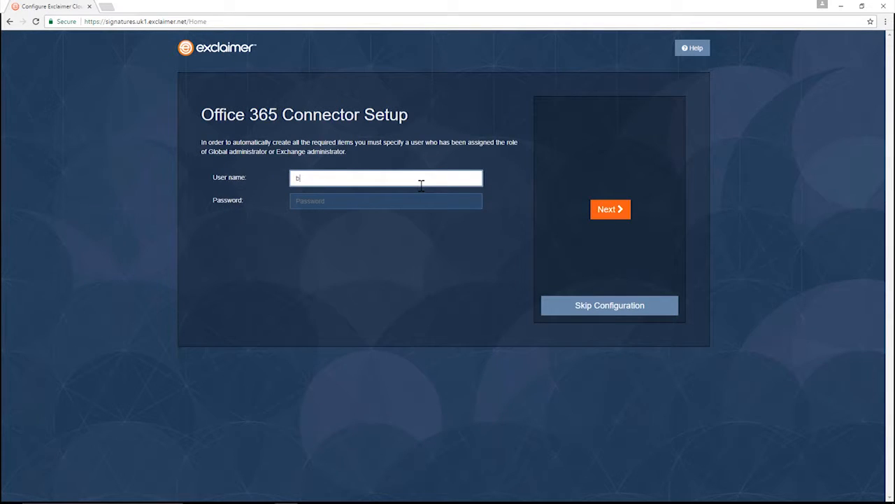
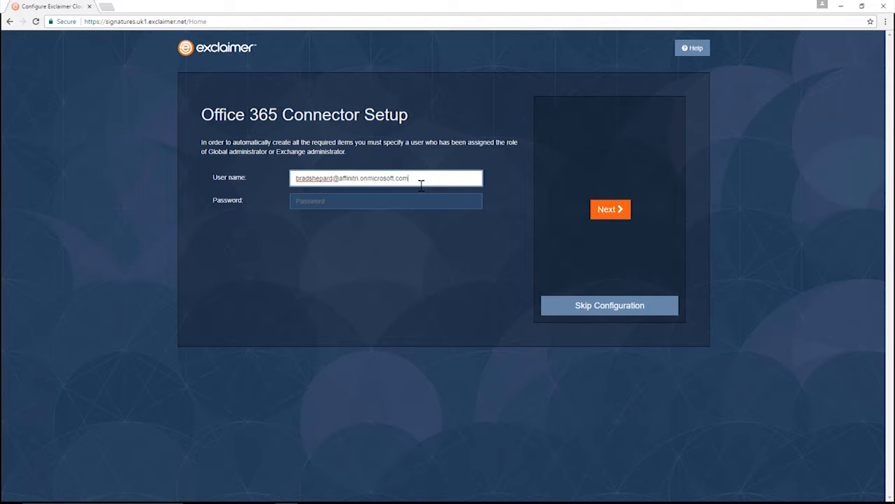
key(Tab)
text(••)
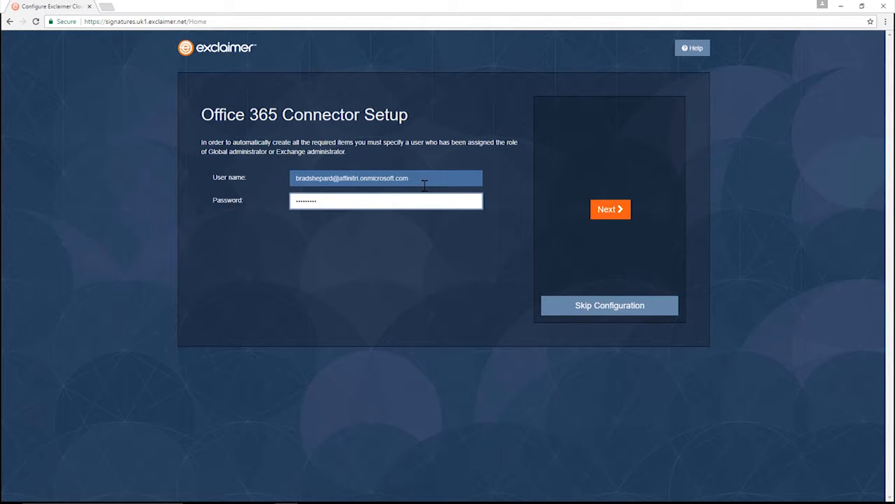
Step: Create connectors sending all messages to the Exclaimer Cloud and finish data synchronization
click(620, 216)
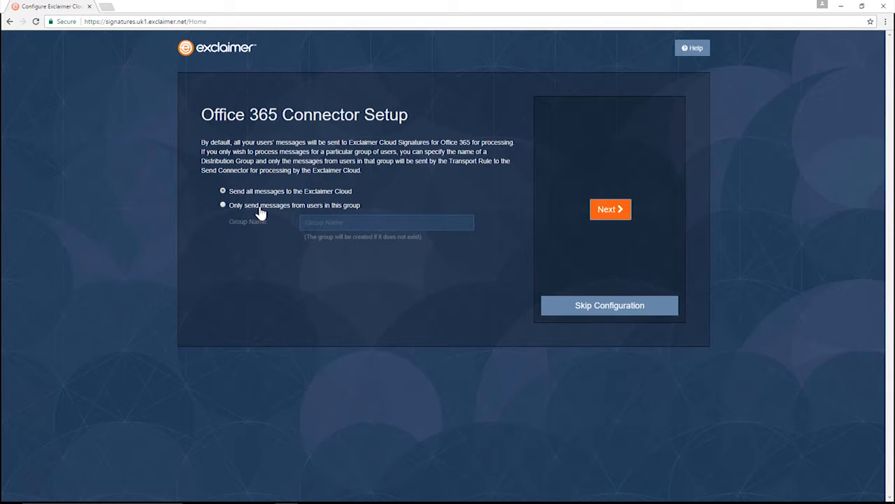
click(605, 217)
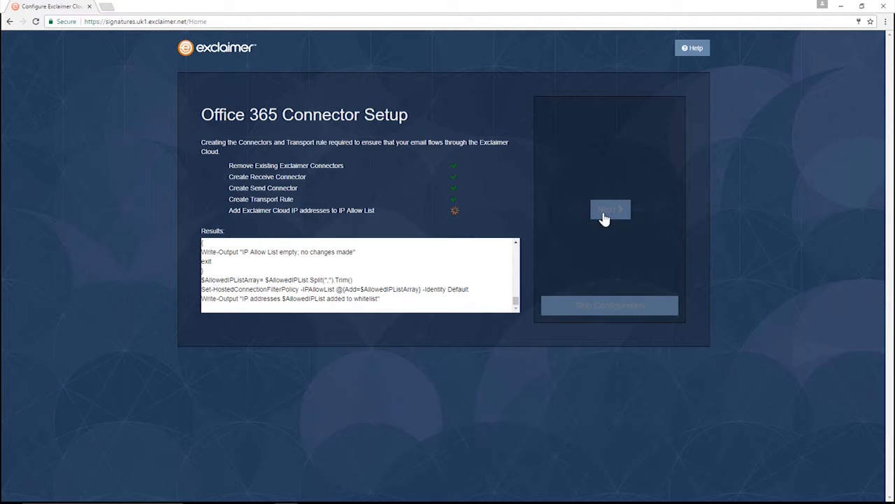
click(618, 212)
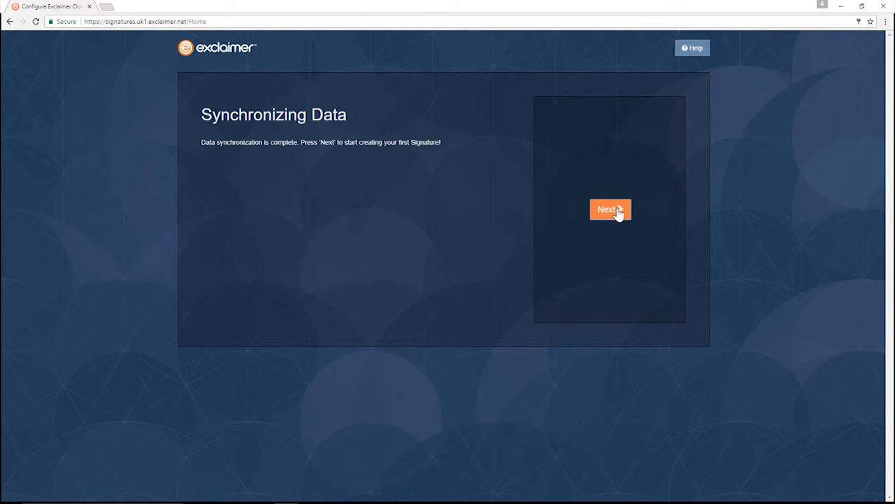
click(618, 212)
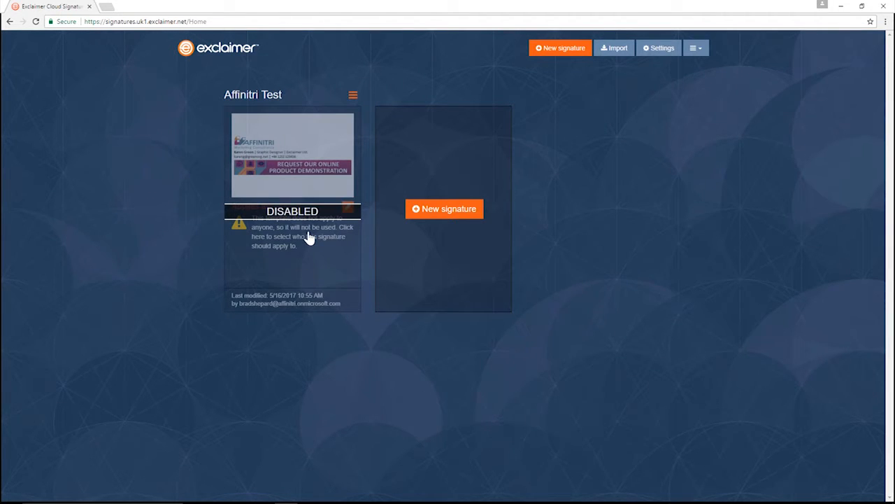
Step: Assign Affinitri Test to one specific user found by search, then enable the signature
click(334, 236)
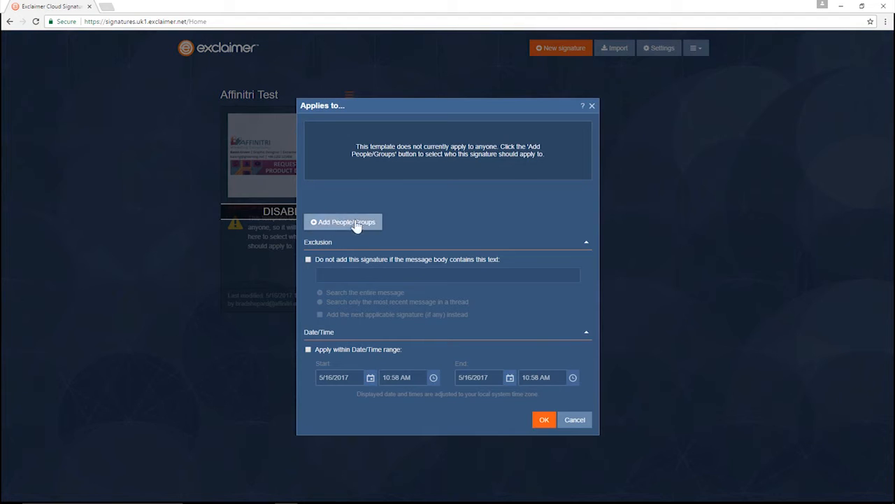
click(353, 224)
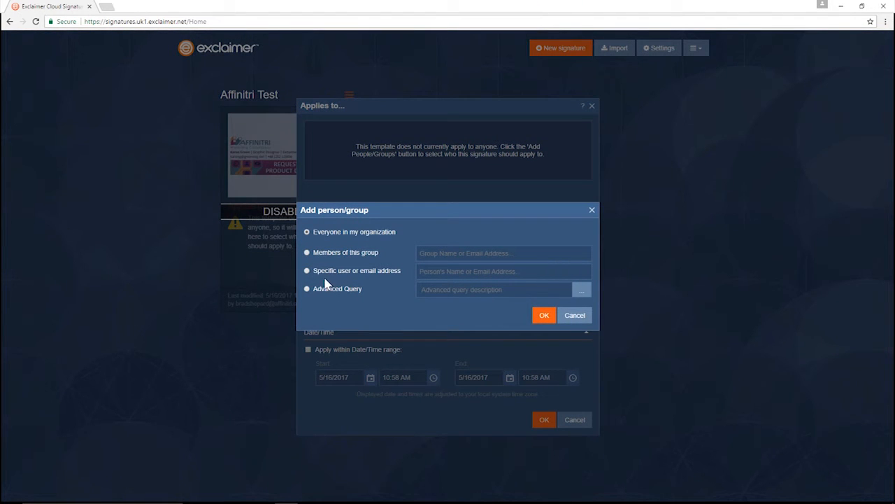
click(326, 272)
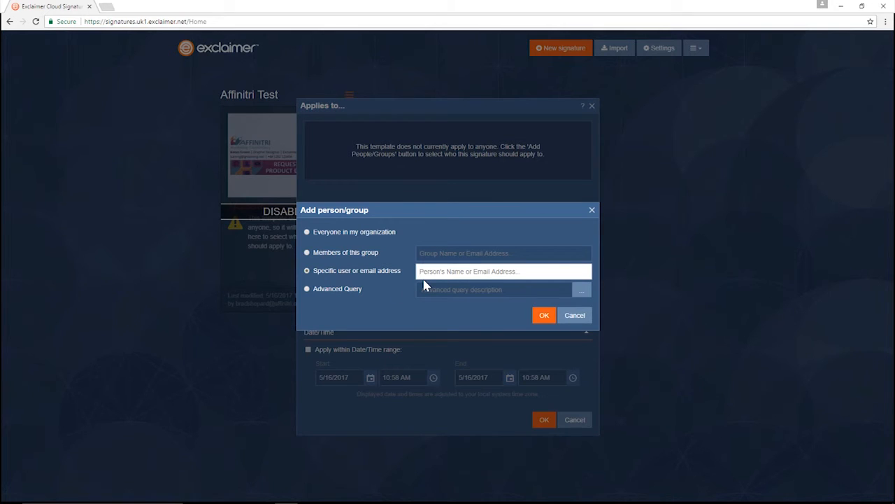
text(brad)
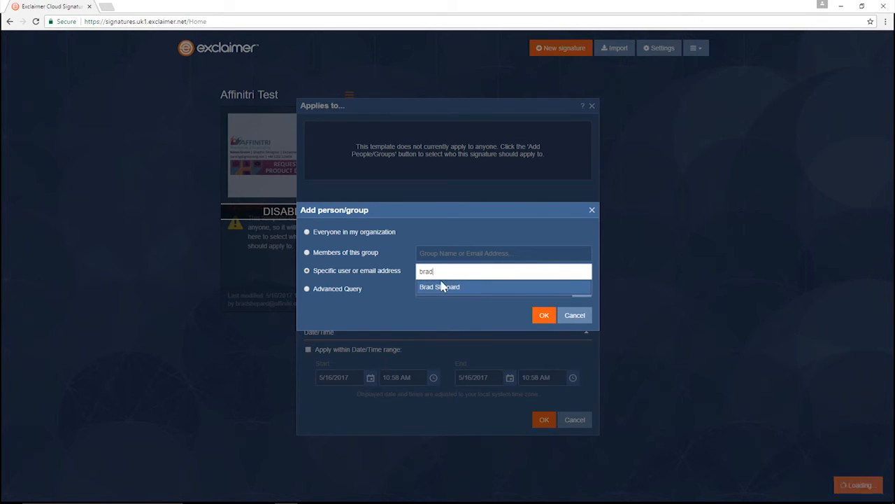
click(440, 288)
click(542, 316)
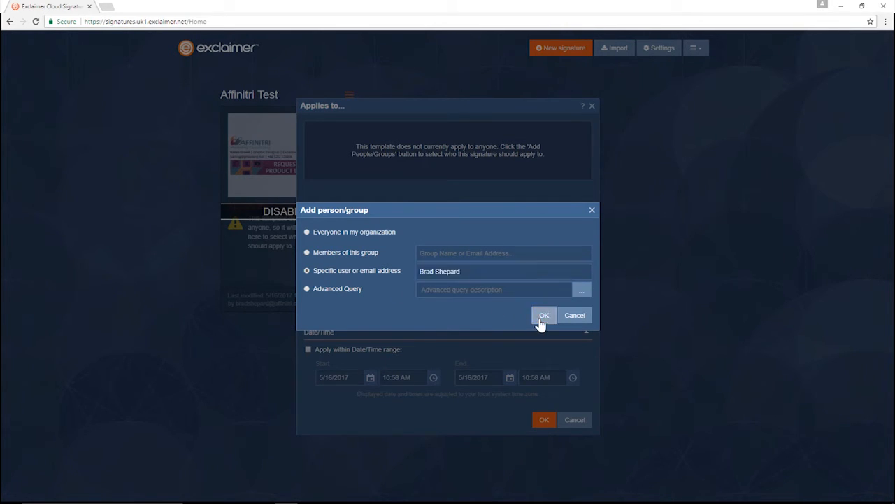
click(542, 423)
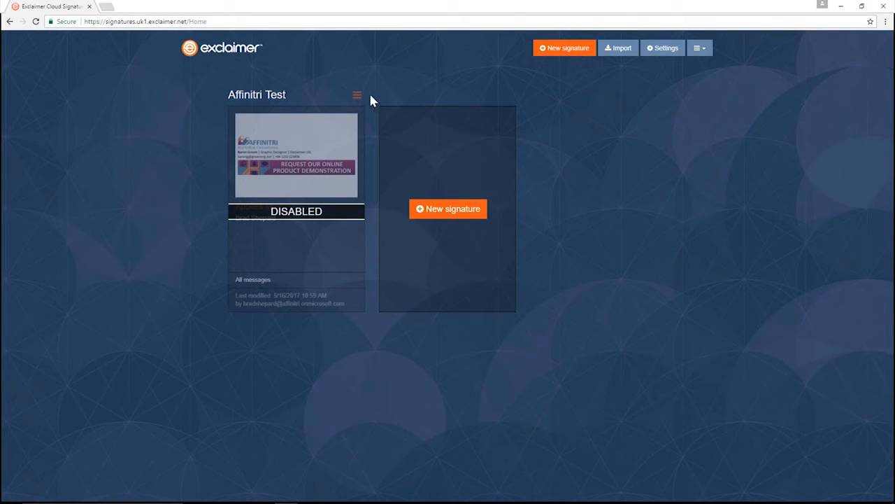
click(358, 96)
click(339, 175)
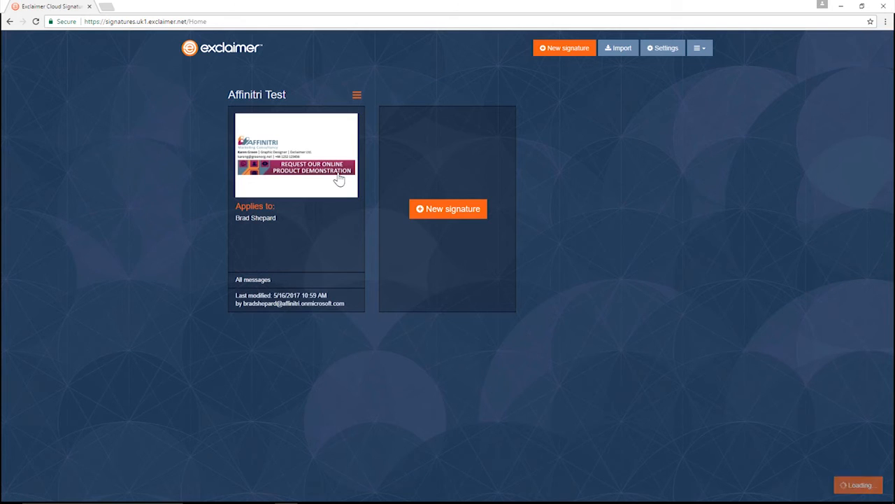